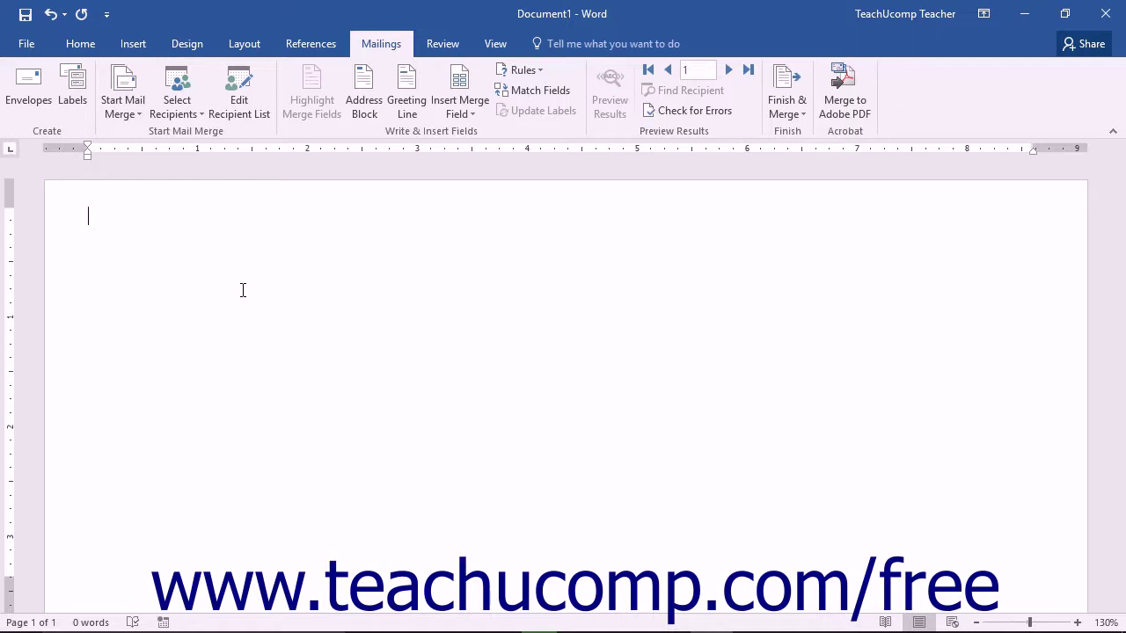
# Open the mail merge recipient list, close it, check the recipient source choices, then reopen it
pyautogui.click(240, 104)
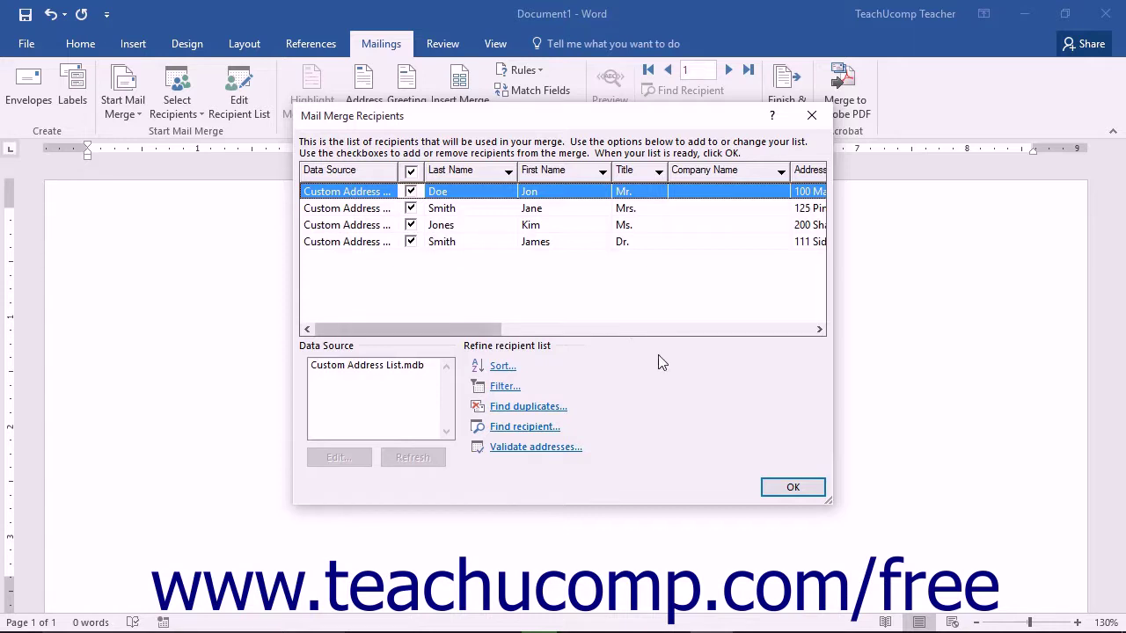
pyautogui.click(771, 489)
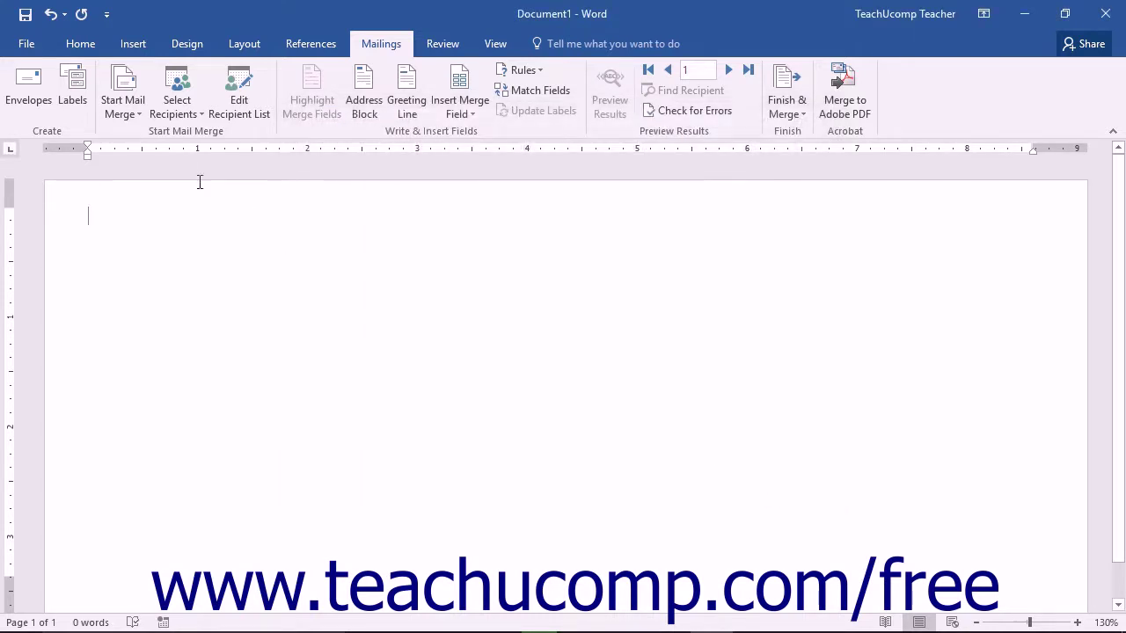
pyautogui.click(173, 118)
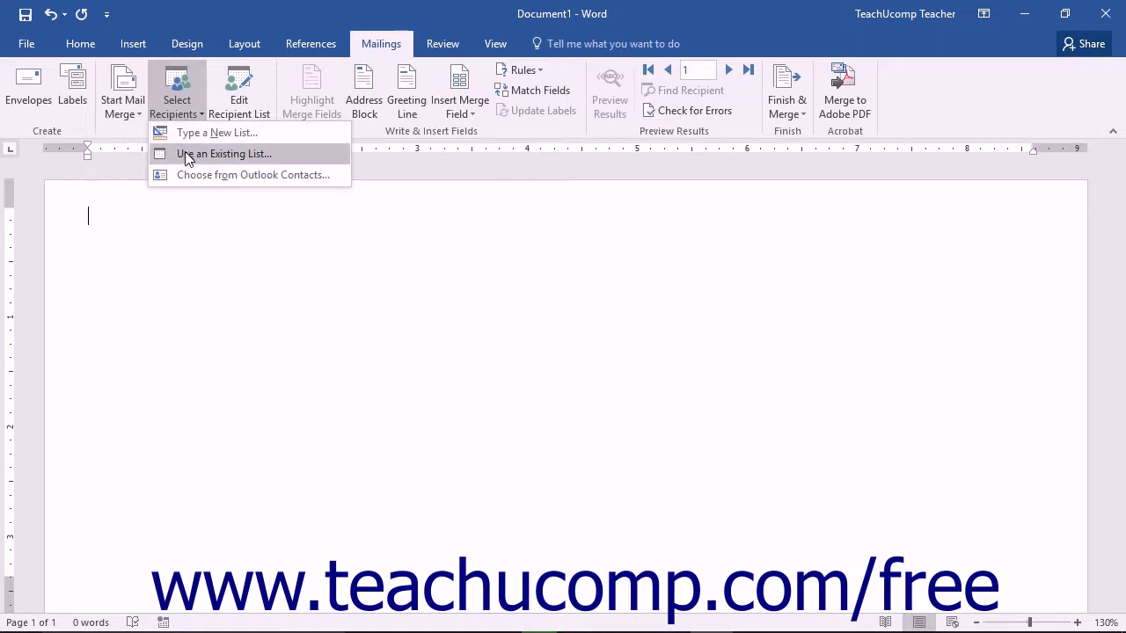
pyautogui.click(185, 107)
pyautogui.click(237, 102)
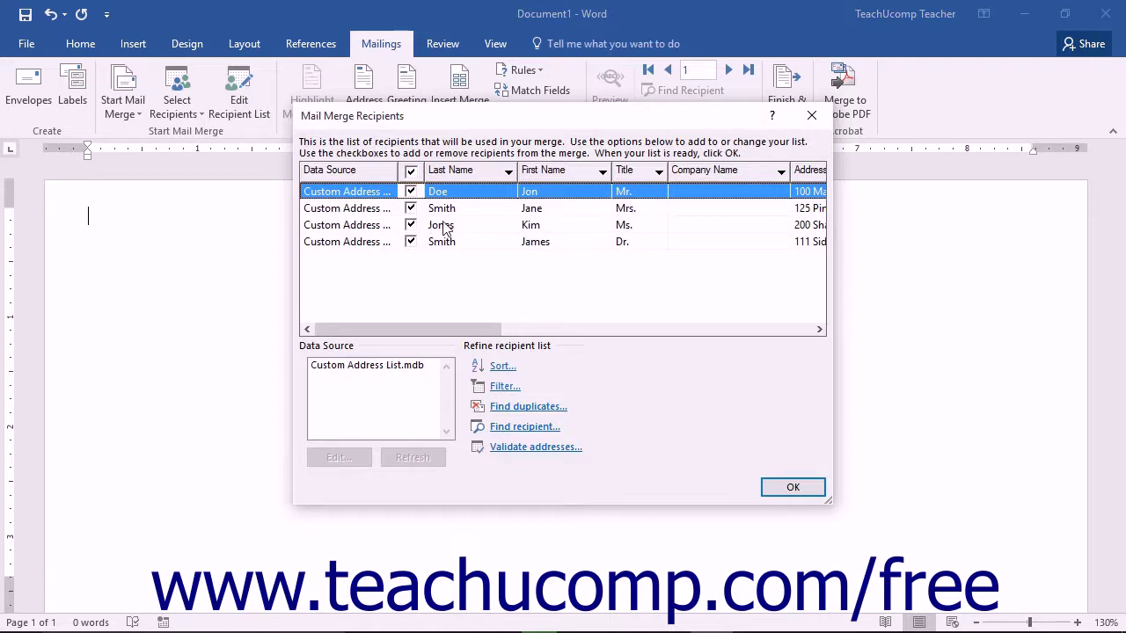
# Exclude two recipients from the merge, then include them again so all four remain checked
pyautogui.click(411, 192)
pyautogui.click(410, 212)
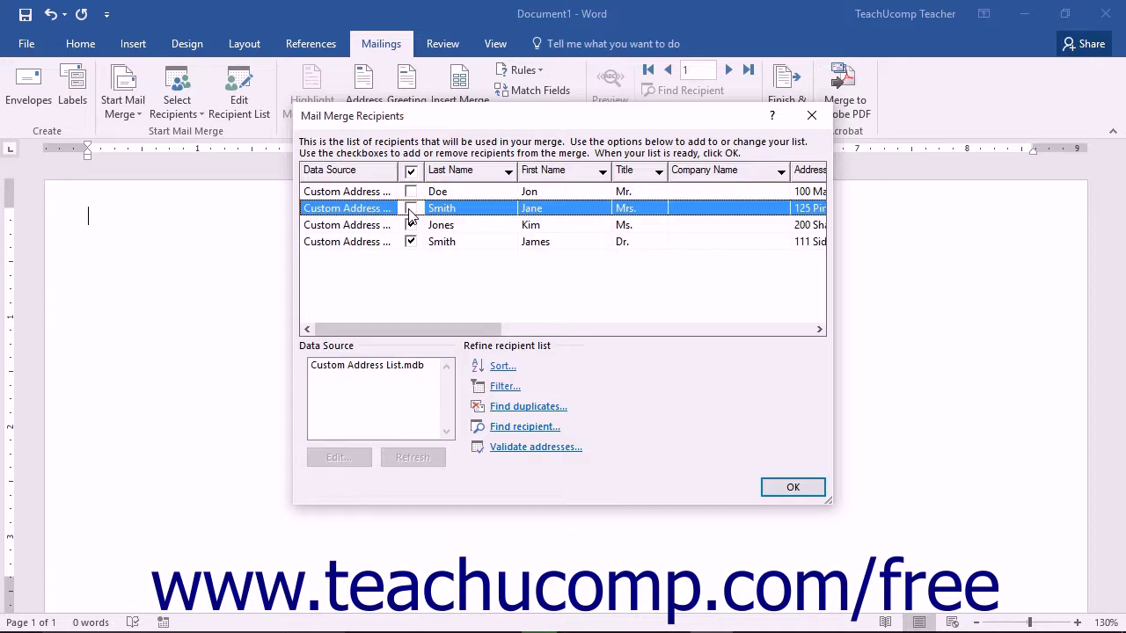
pyautogui.click(410, 210)
pyautogui.click(410, 192)
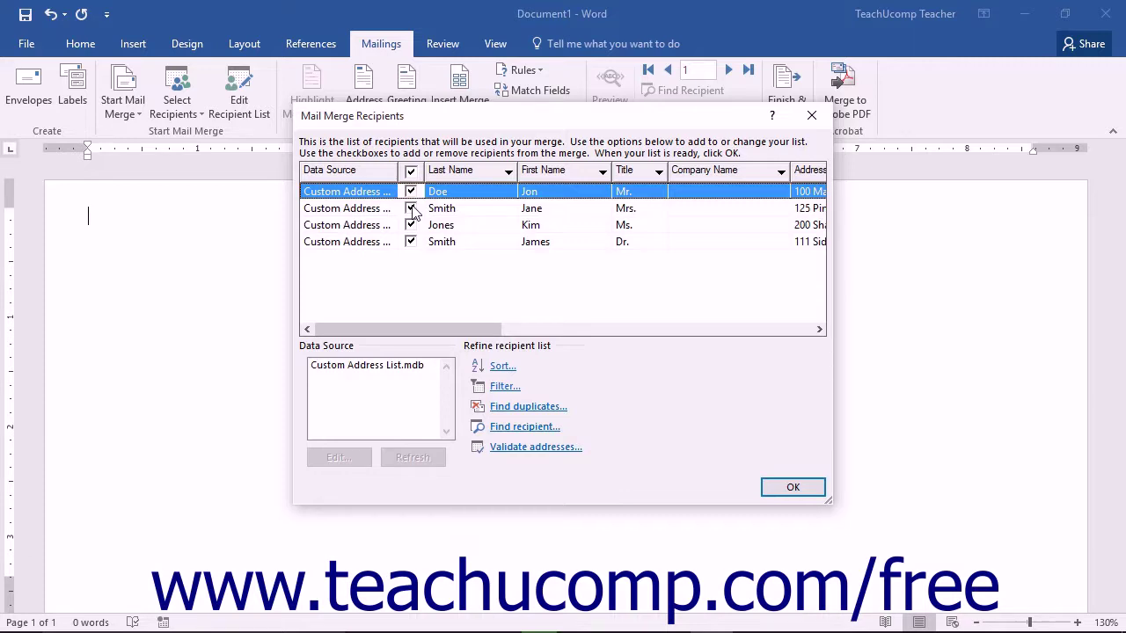
# Sort the recipients ascending by Last Name, then by First Name
pyautogui.click(499, 368)
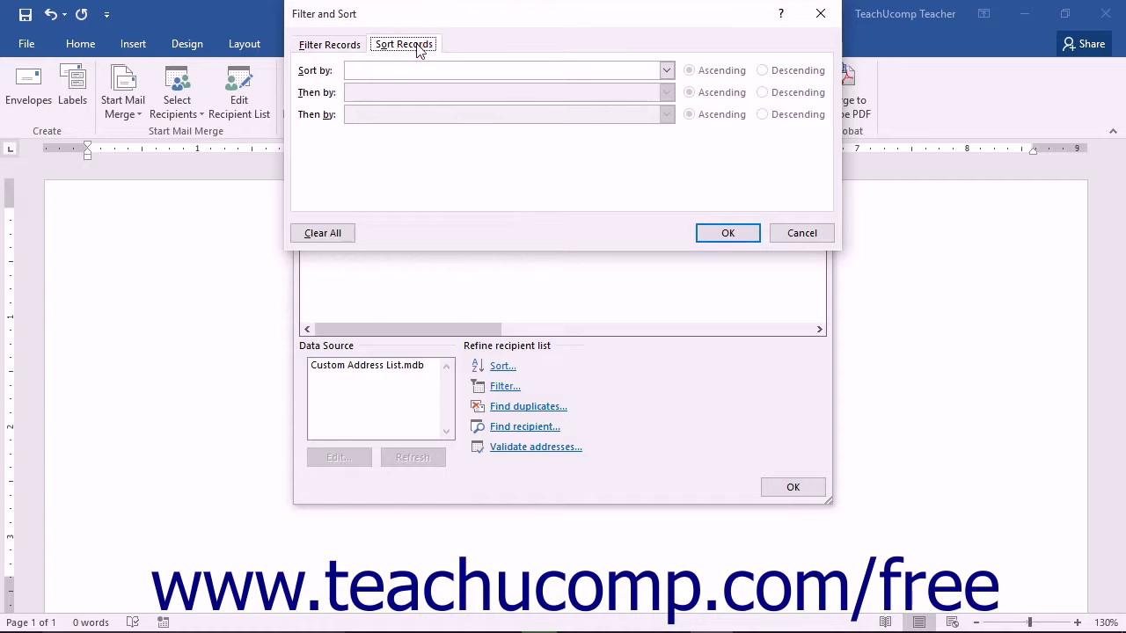
pyautogui.click(666, 70)
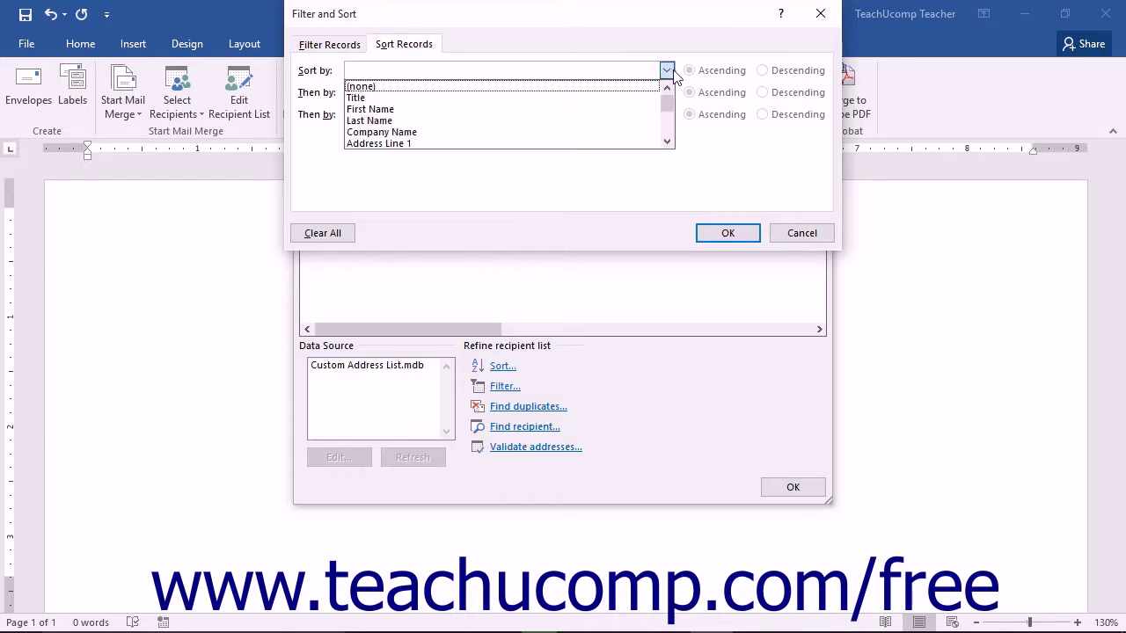
pyautogui.click(624, 120)
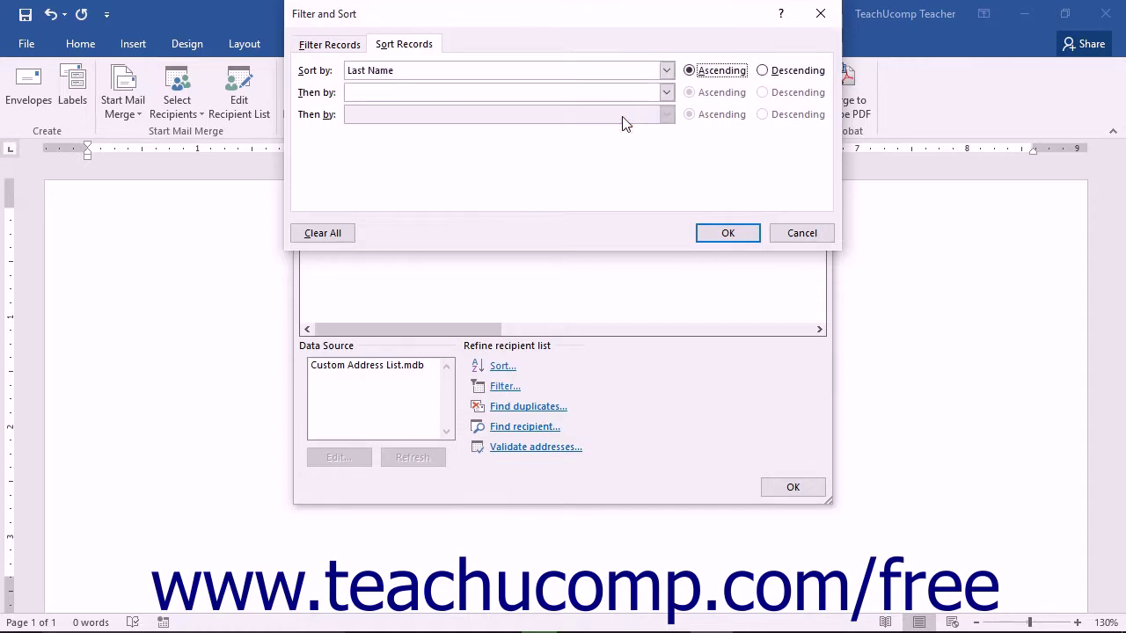
pyautogui.click(716, 77)
pyautogui.click(666, 92)
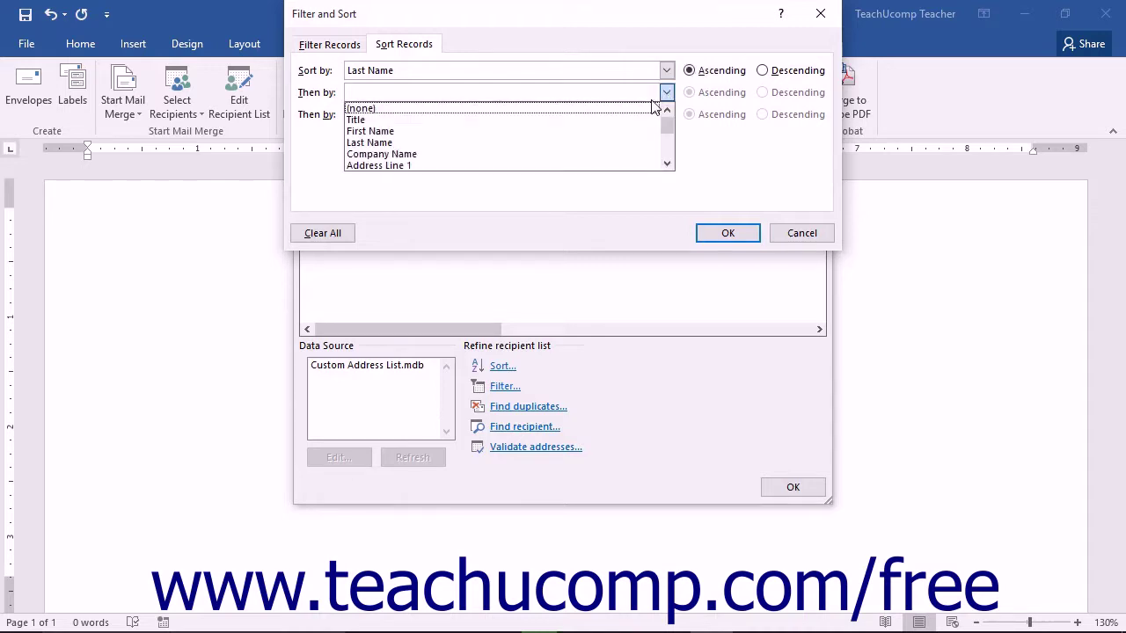
pyautogui.click(490, 131)
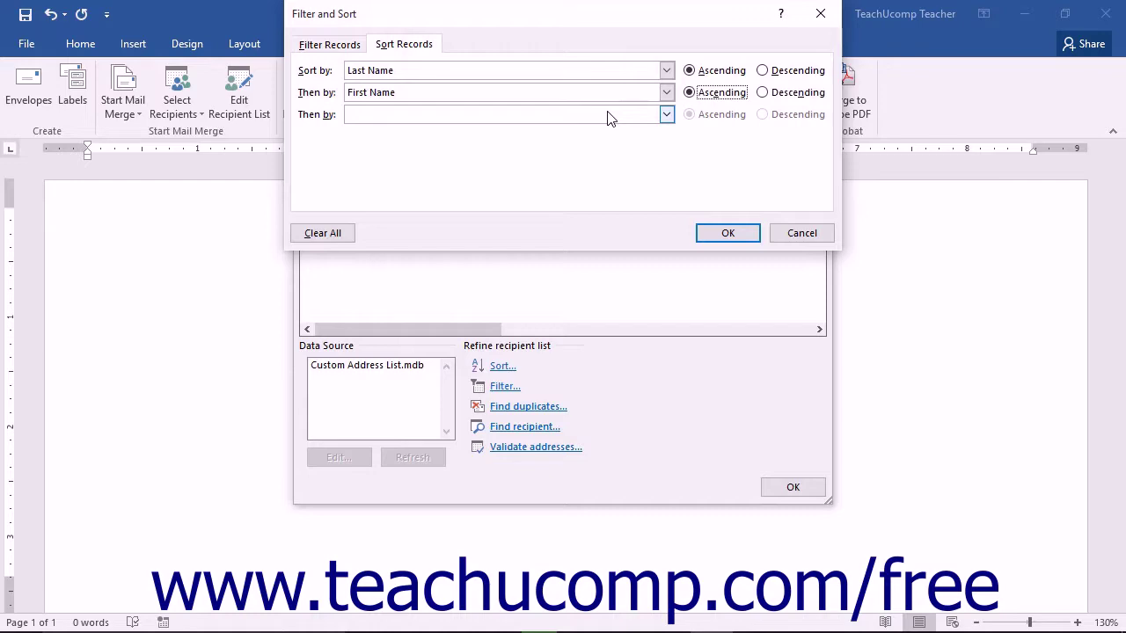
pyautogui.click(728, 233)
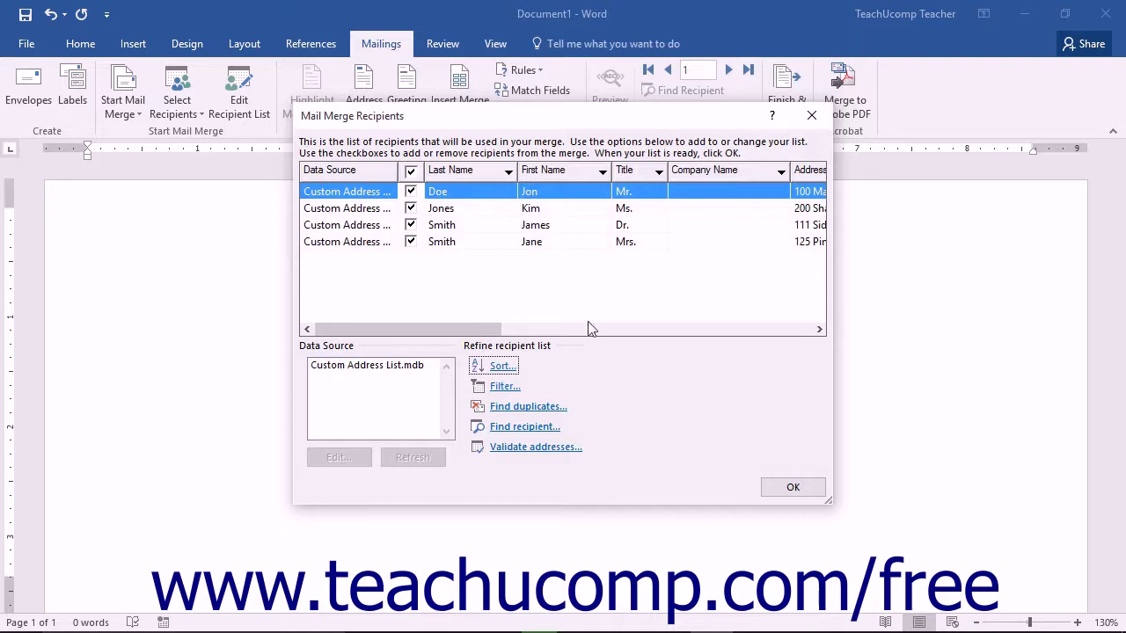
# Start a recipient filter on the City field with the Equal to comparison
pyautogui.click(508, 391)
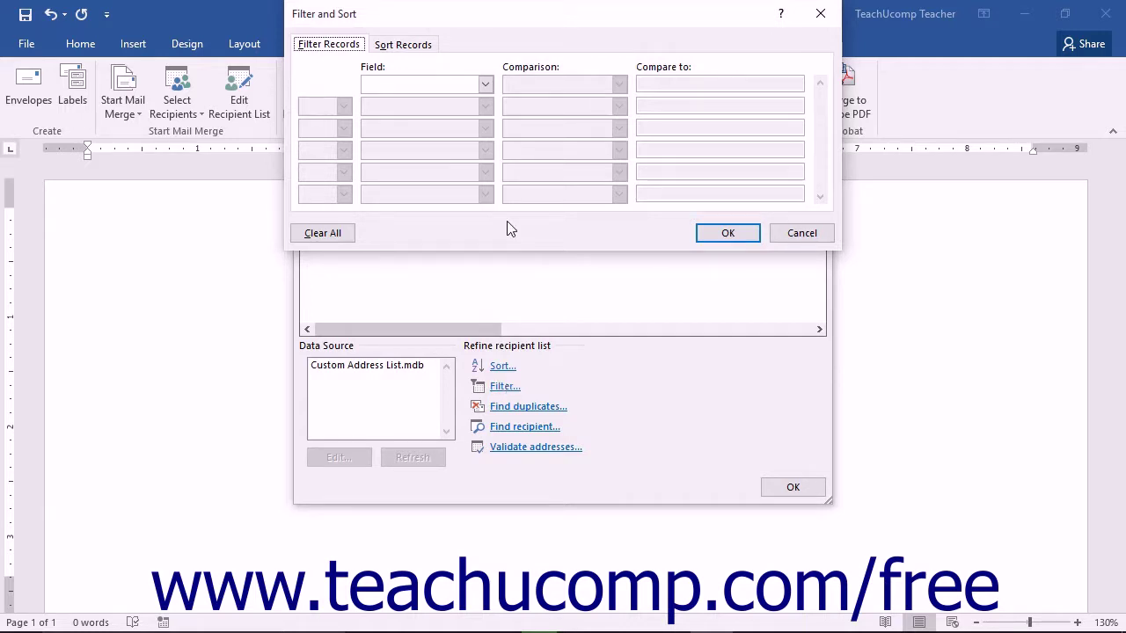
pyautogui.click(350, 50)
pyautogui.click(485, 84)
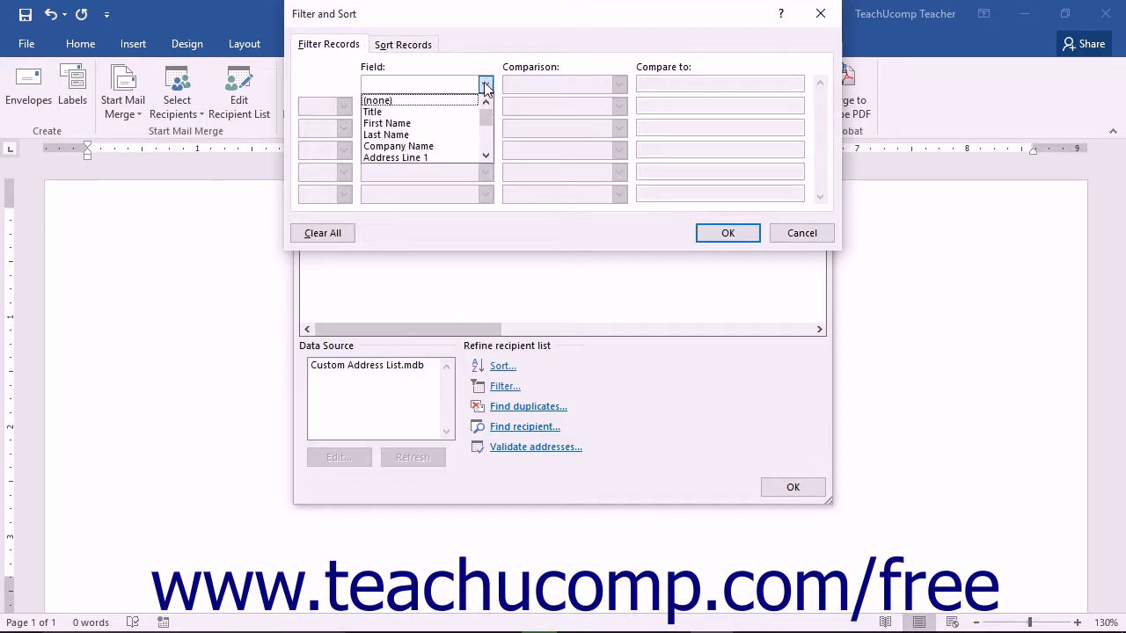
pyautogui.click(485, 156)
pyautogui.click(484, 156)
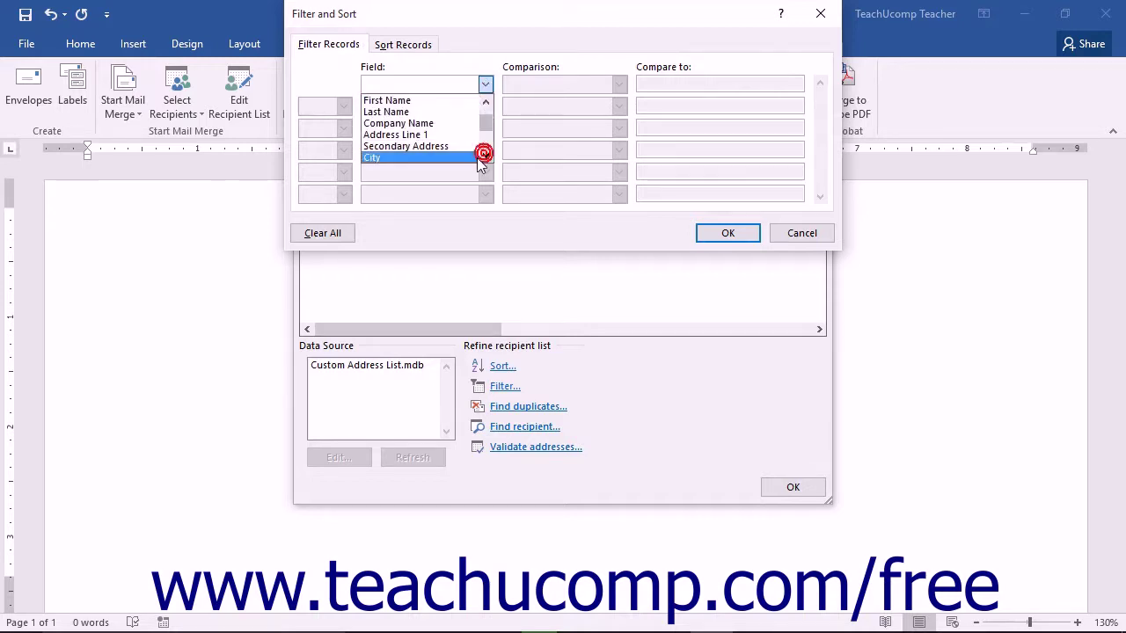
pyautogui.click(473, 156)
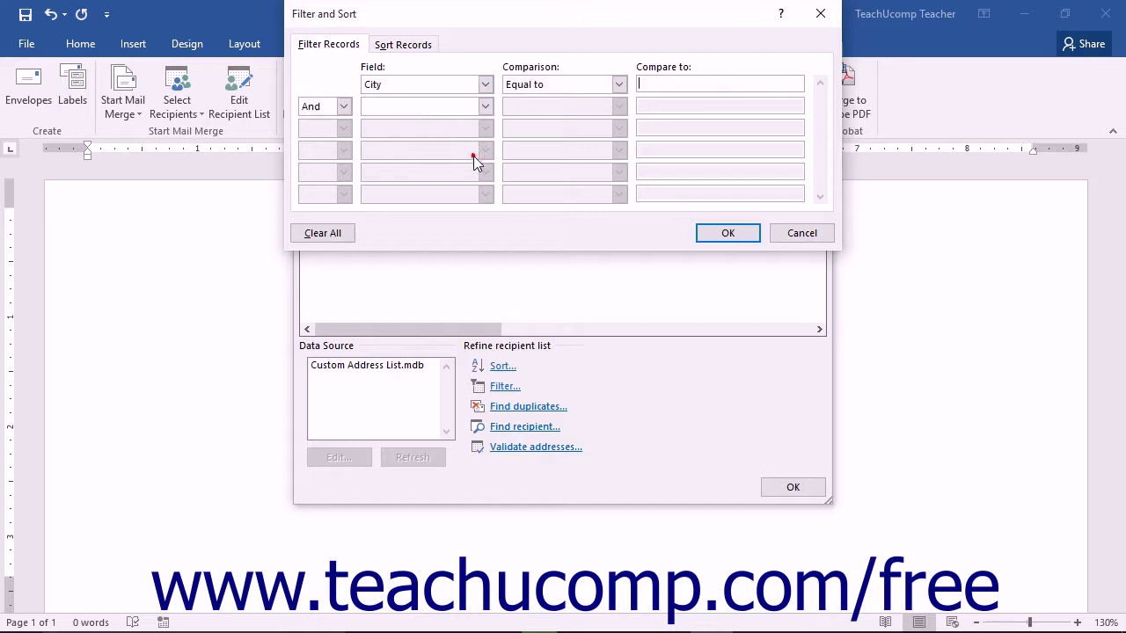
pyautogui.click(620, 84)
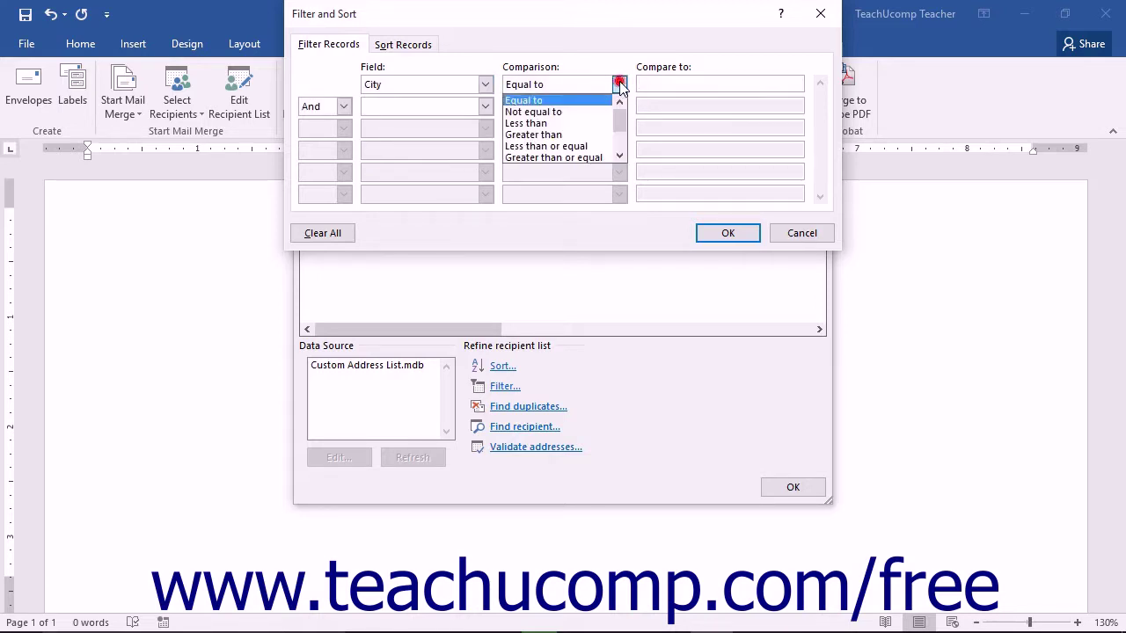
pyautogui.click(574, 104)
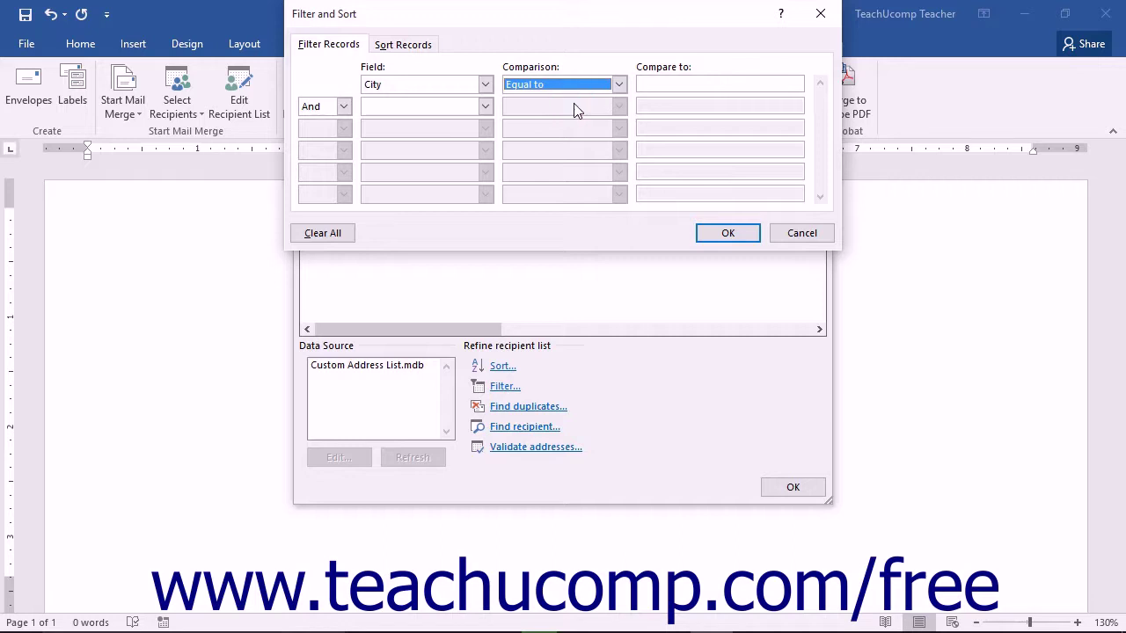
# Enter East Lansing as the compare value, keep And, and apply the filter
pyautogui.click(643, 83)
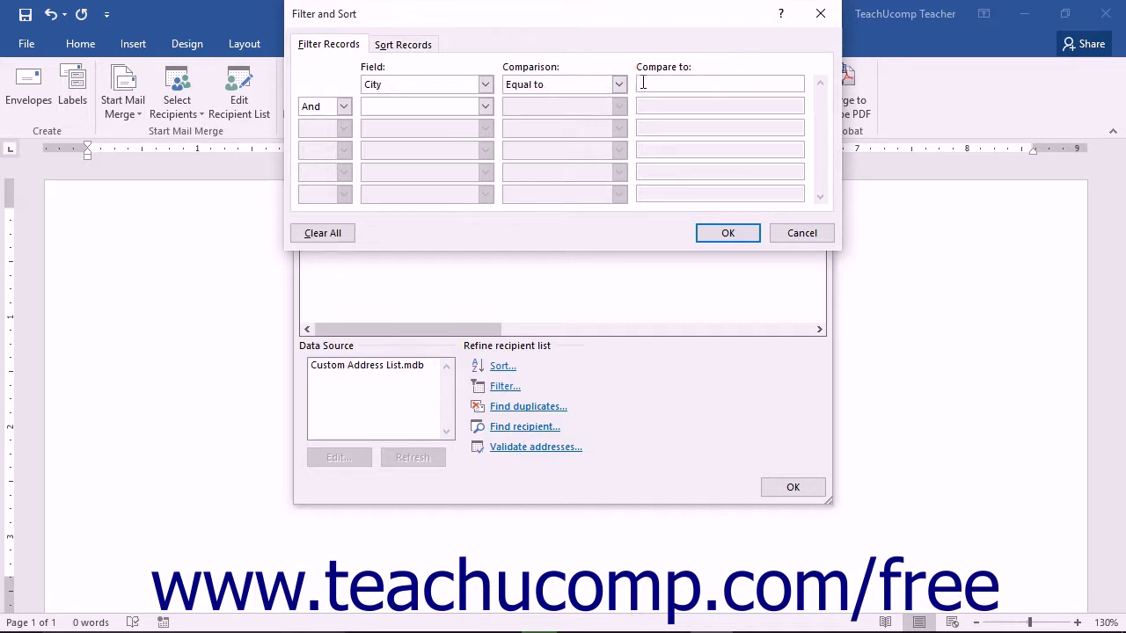
pyautogui.write('East Lansing')
pyautogui.click(344, 107)
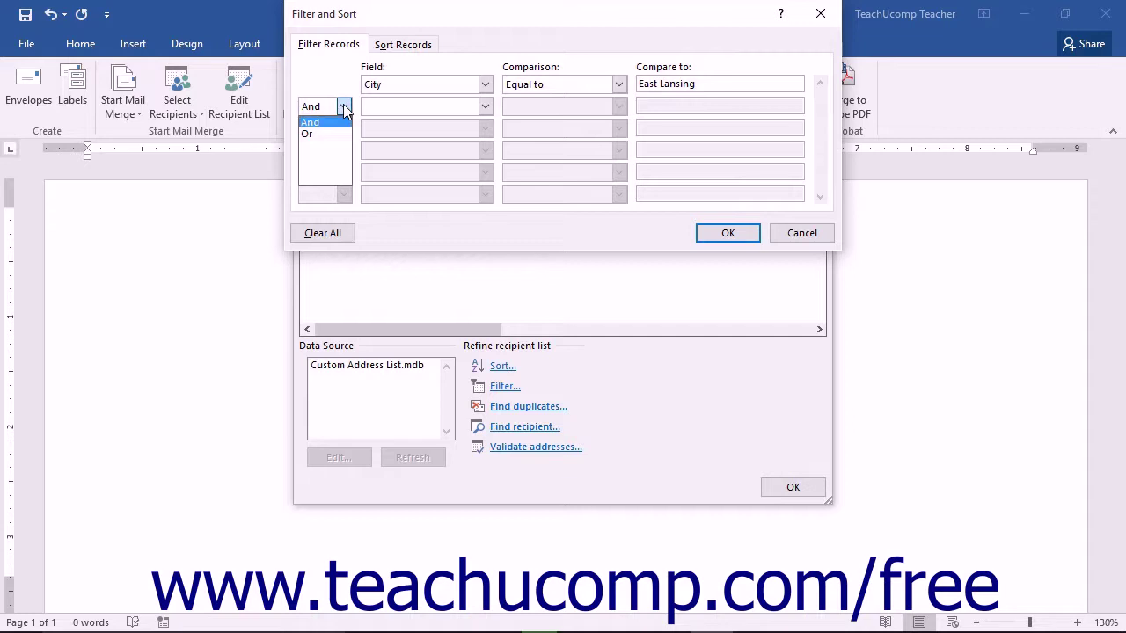
pyautogui.click(344, 106)
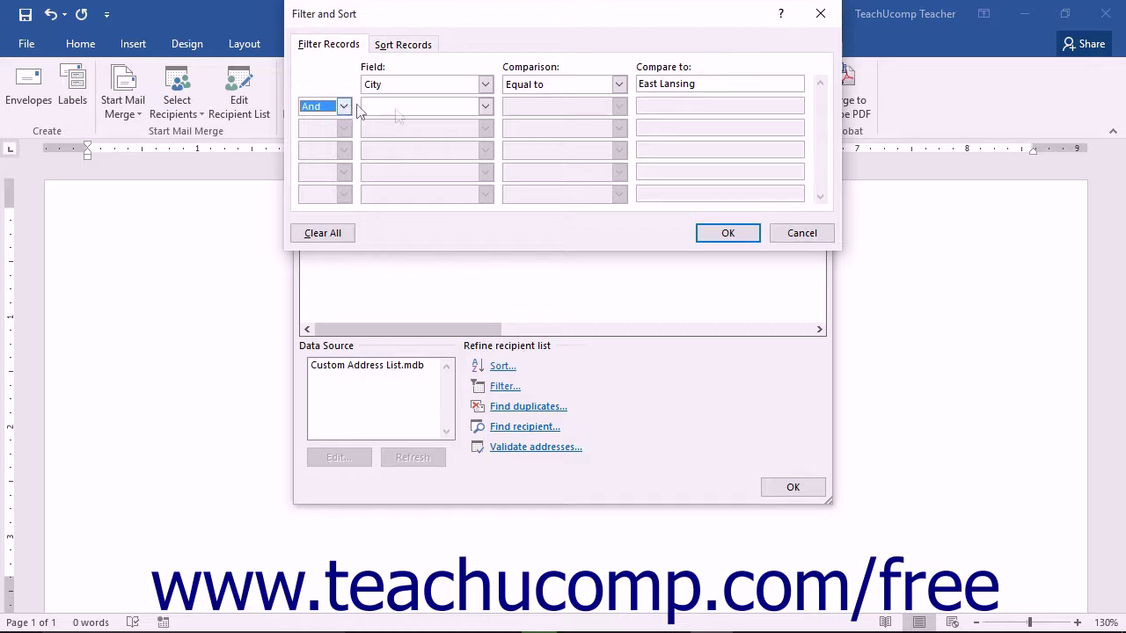
pyautogui.click(728, 236)
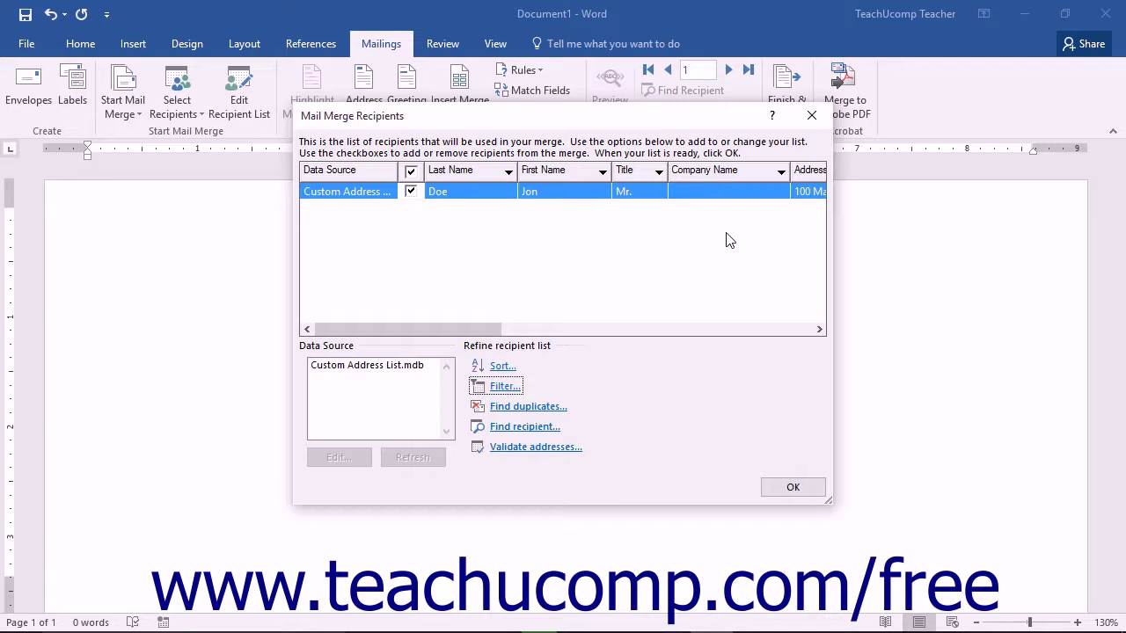
# Clear both the Last Name/First Name sort and the East Lansing city filter
pyautogui.click(503, 387)
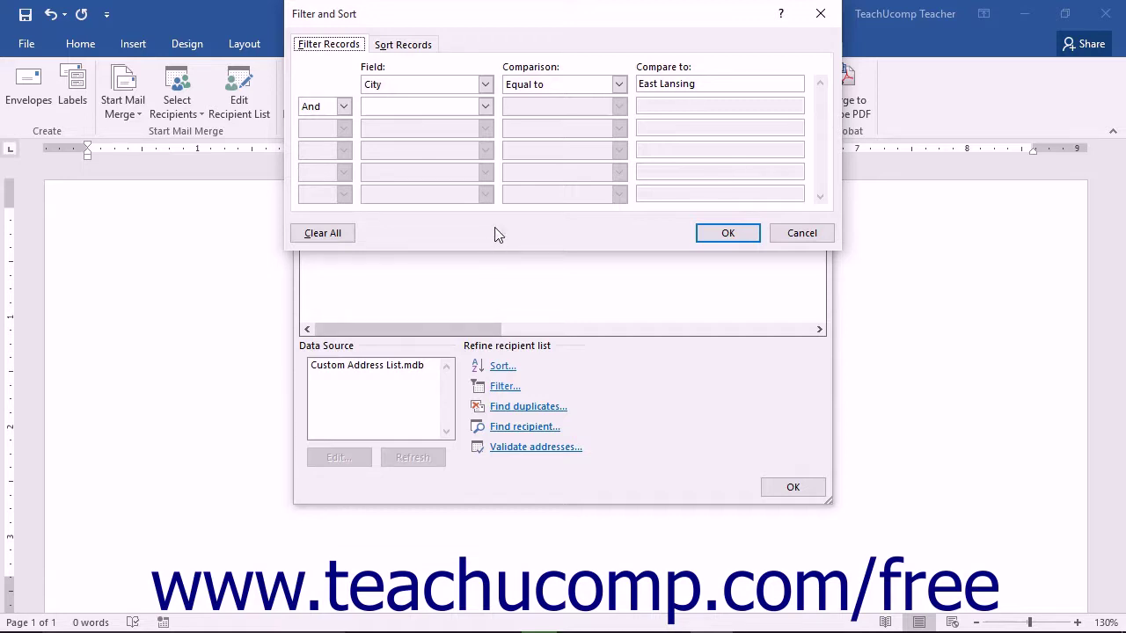
pyautogui.click(418, 48)
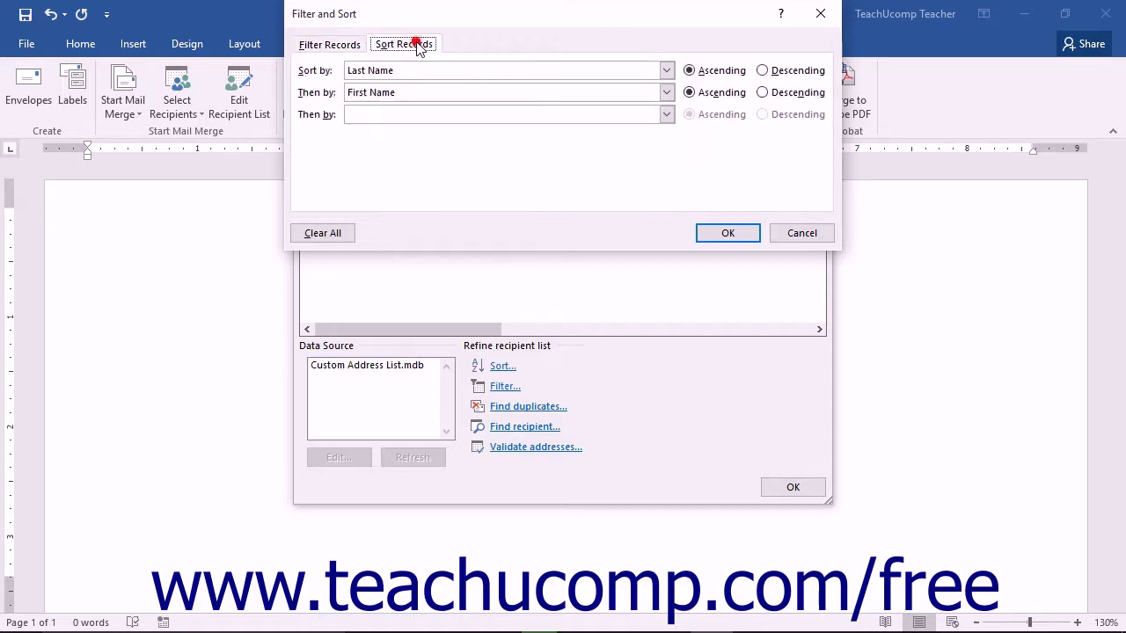
pyautogui.click(350, 234)
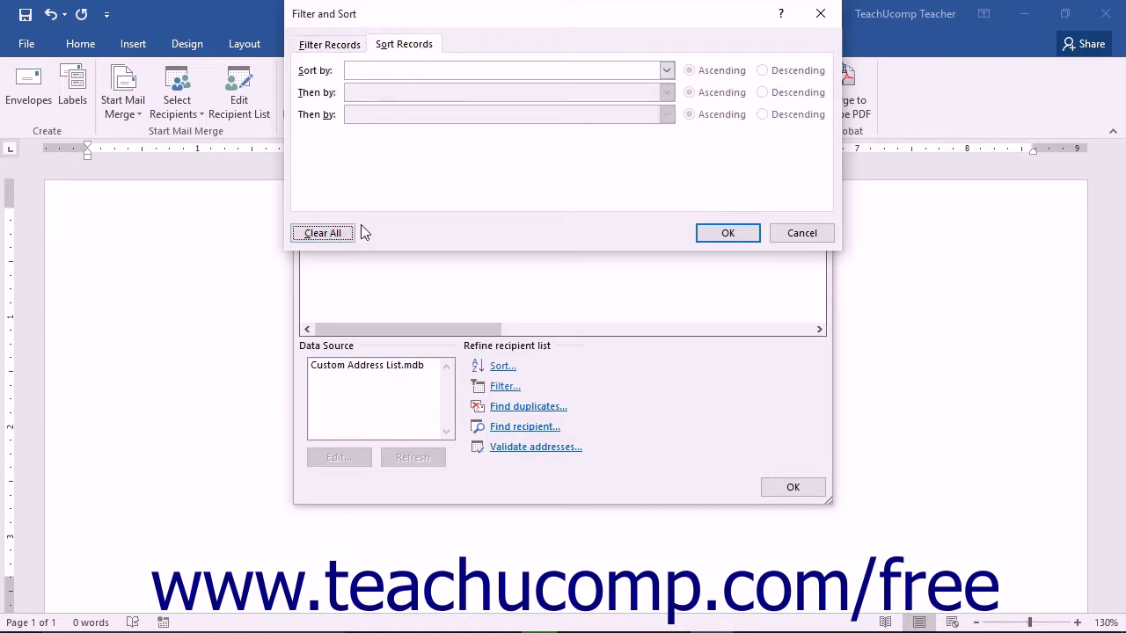
pyautogui.click(339, 48)
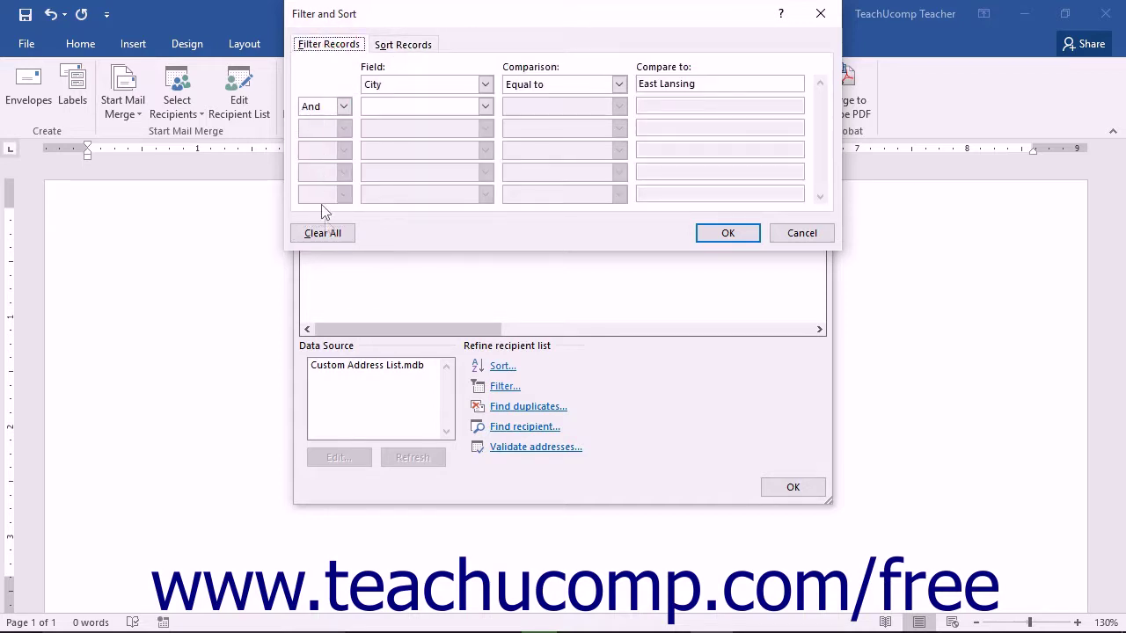
pyautogui.click(327, 234)
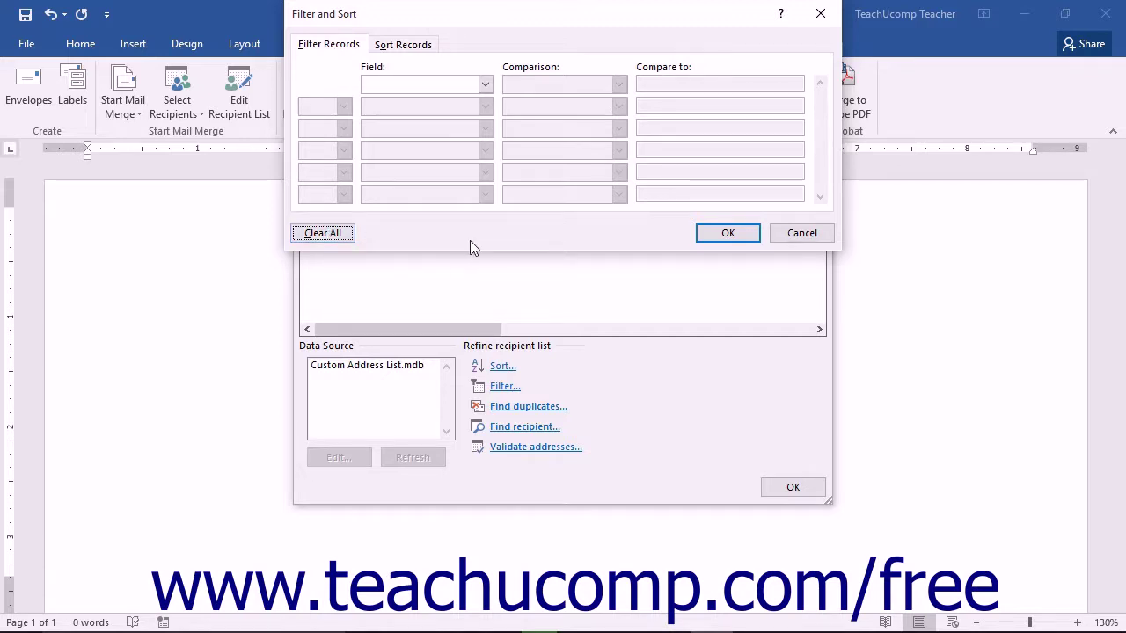
pyautogui.click(726, 234)
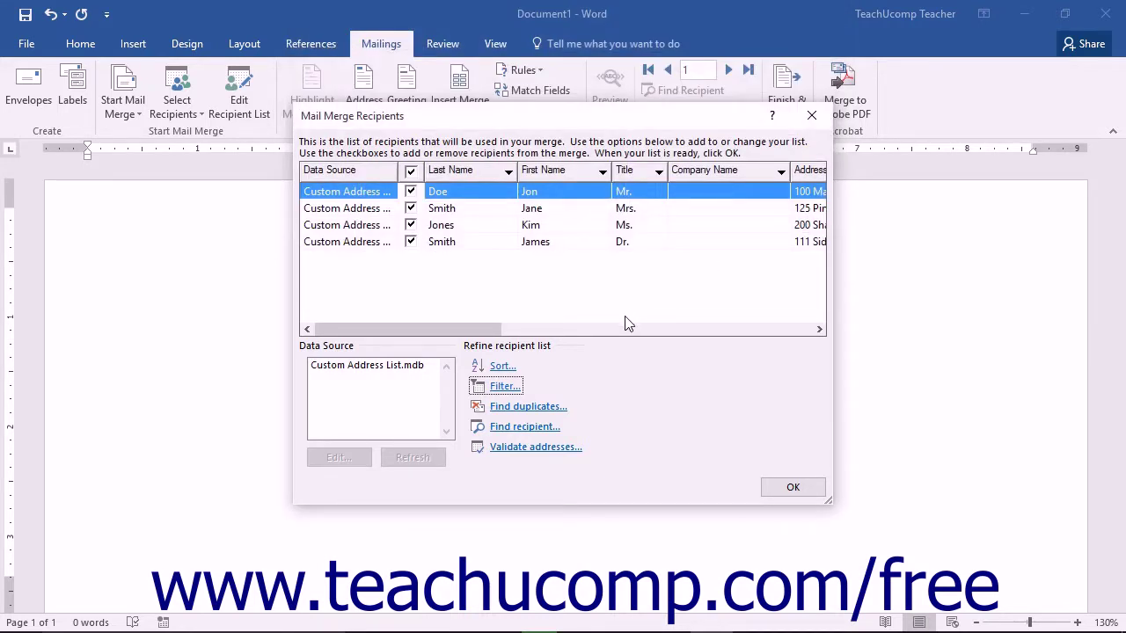
pyautogui.click(527, 406)
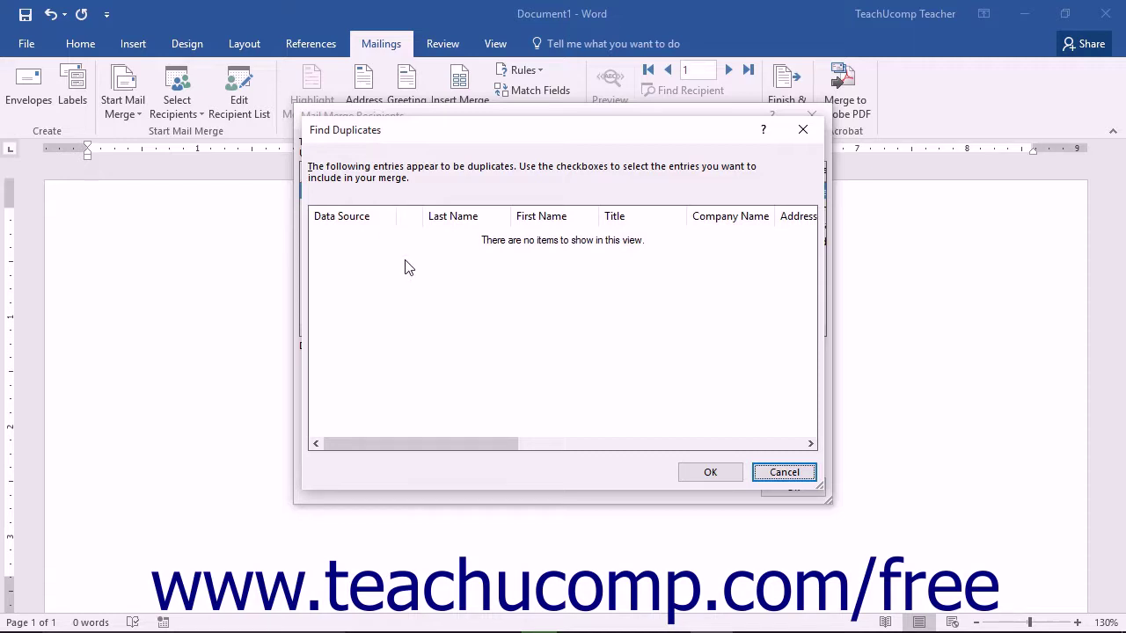
pyautogui.click(720, 476)
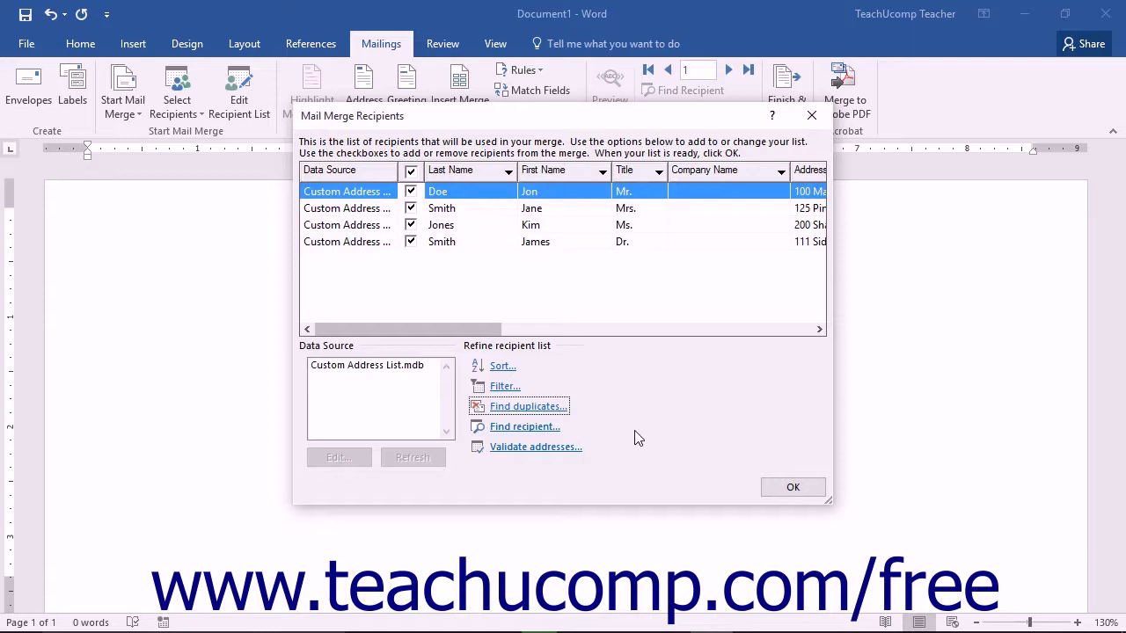
# Search only the First Name field for the recipient's first name and find the matching record
pyautogui.click(547, 429)
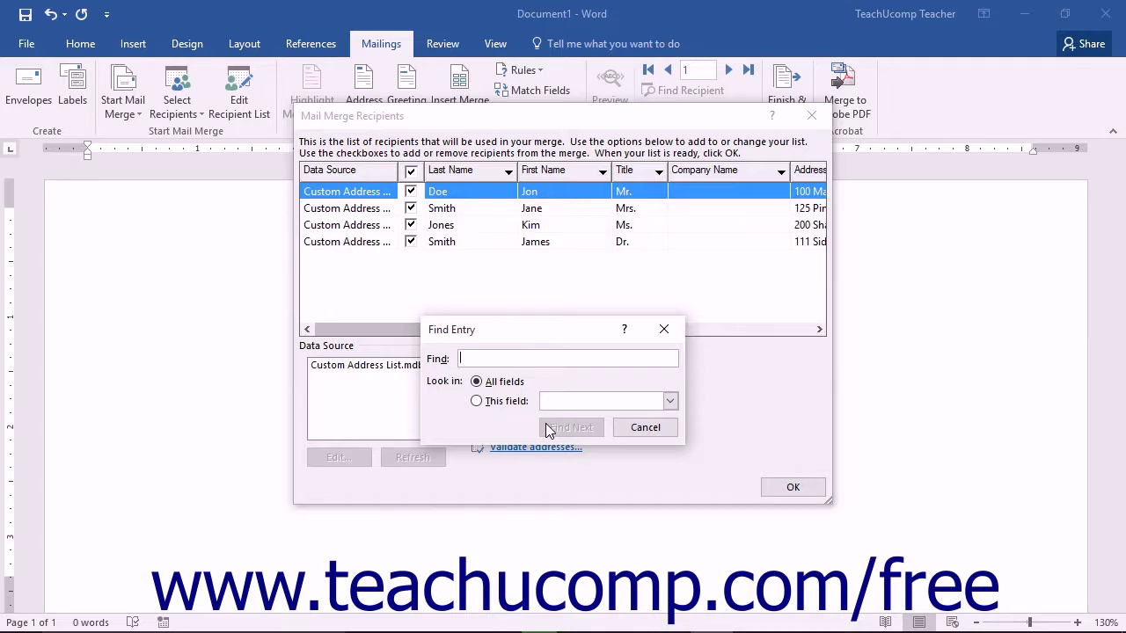
pyautogui.write('Jane')
pyautogui.click(515, 403)
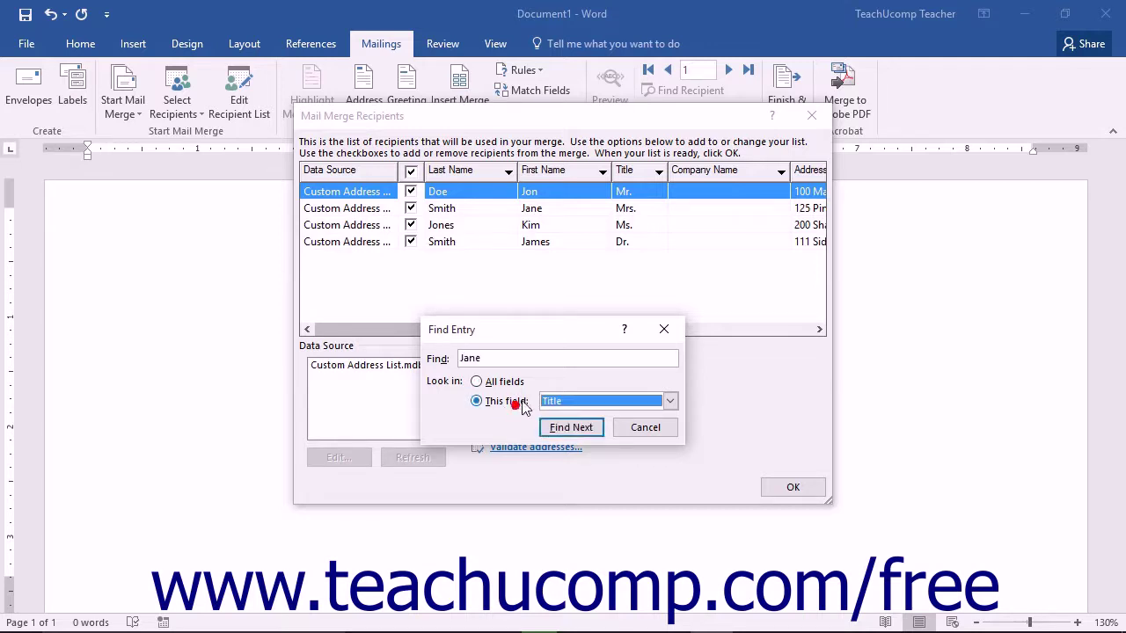
pyautogui.click(670, 401)
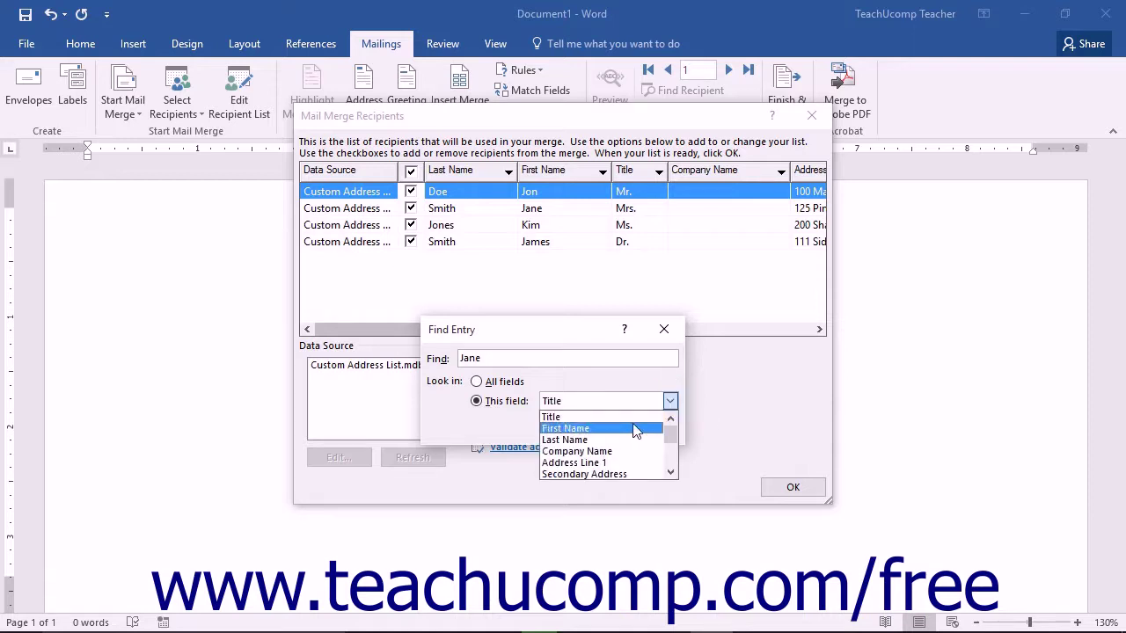
pyautogui.click(635, 428)
pyautogui.click(572, 427)
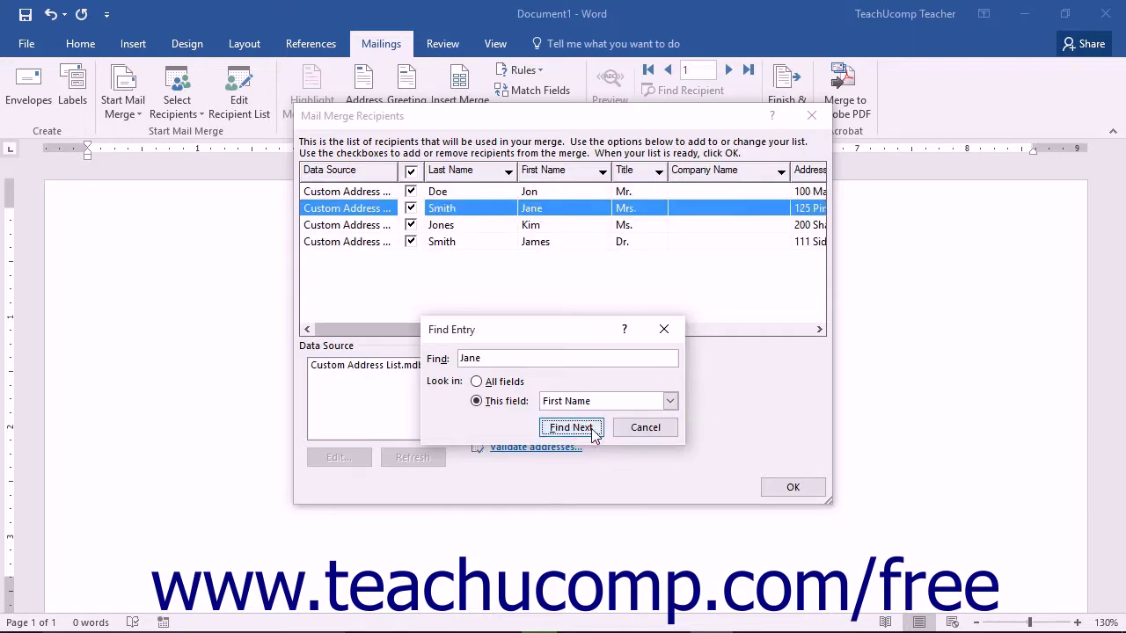
pyautogui.click(640, 429)
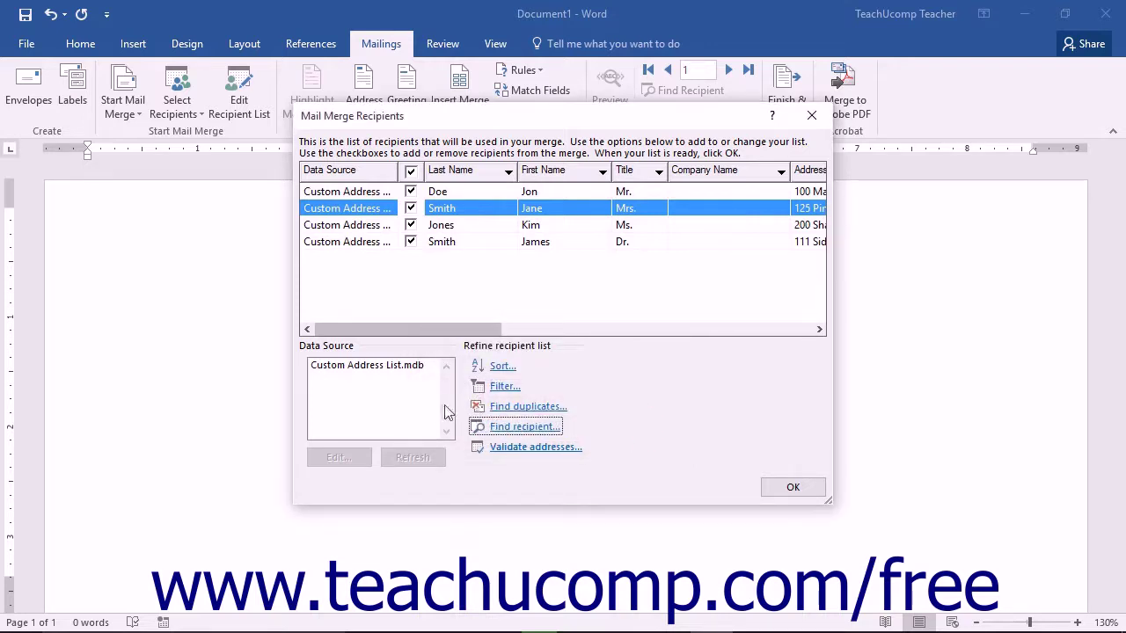
# Change one recipient's Address Line 1 house number from 125 to 126 and save to Custom Address List.mdb
pyautogui.click(377, 366)
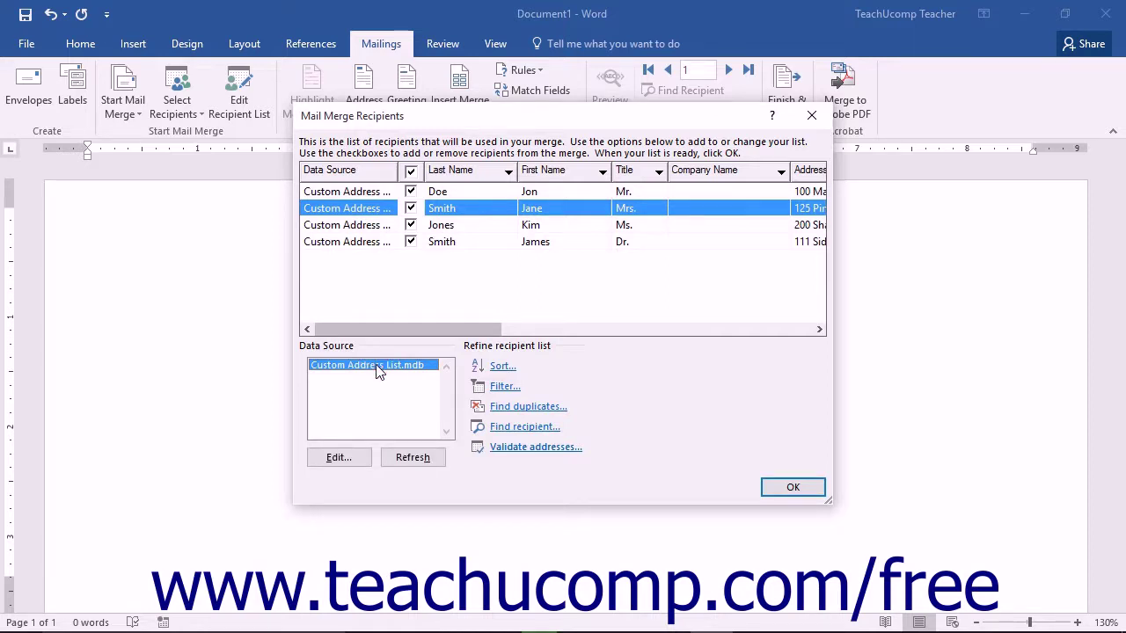
pyautogui.click(366, 459)
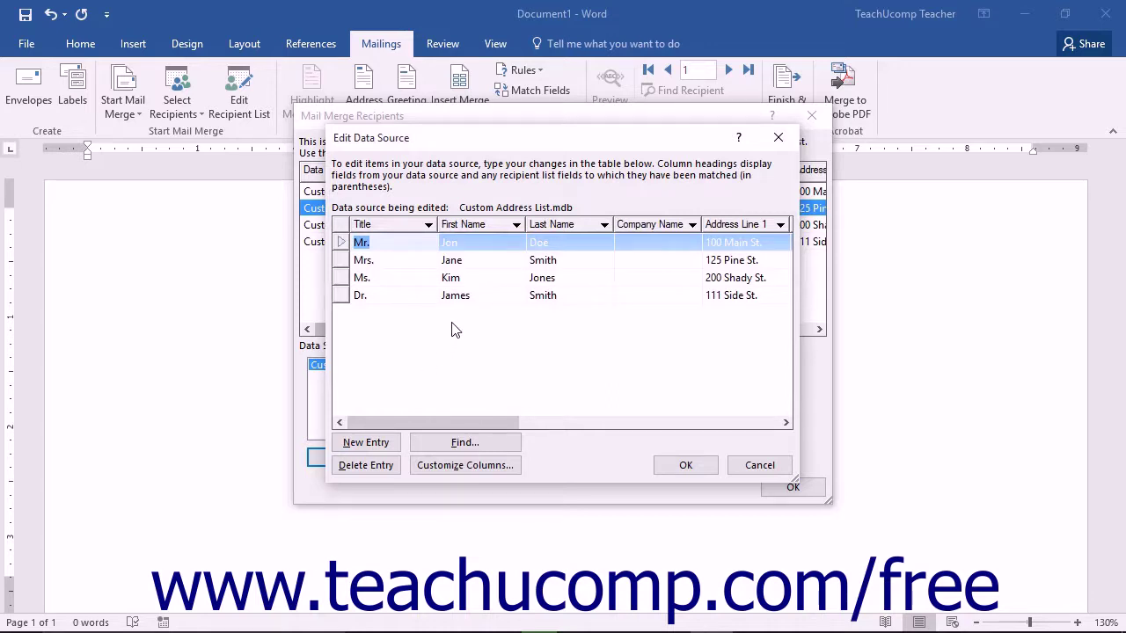
pyautogui.click(722, 260)
pyautogui.click(722, 260)
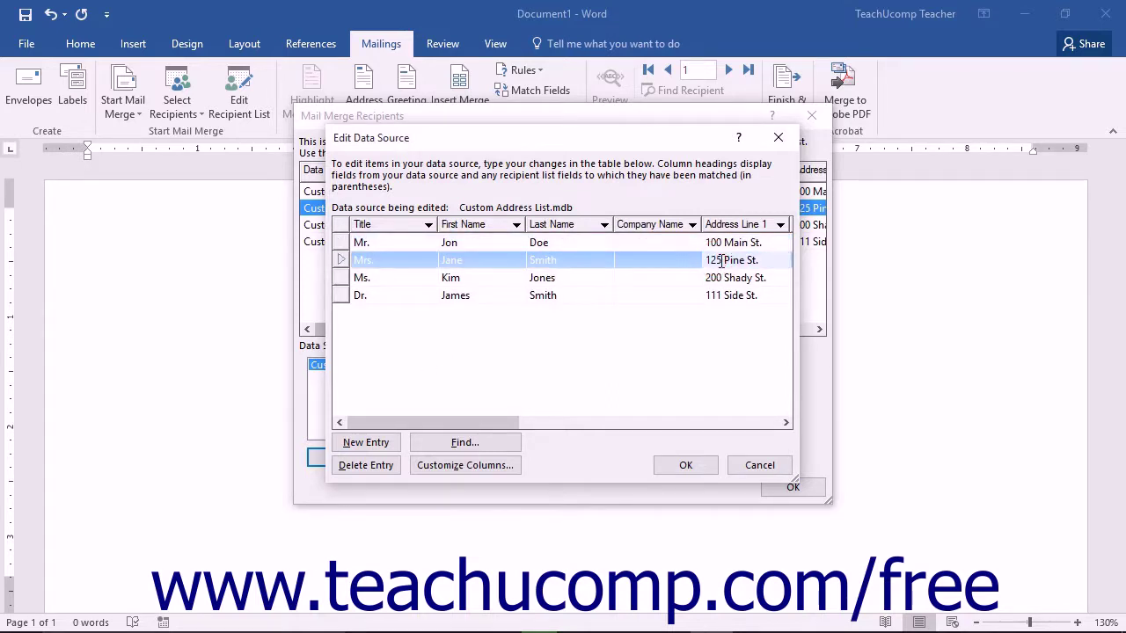
pyautogui.press('BackSpace')
pyautogui.write('6')
pyautogui.click(704, 468)
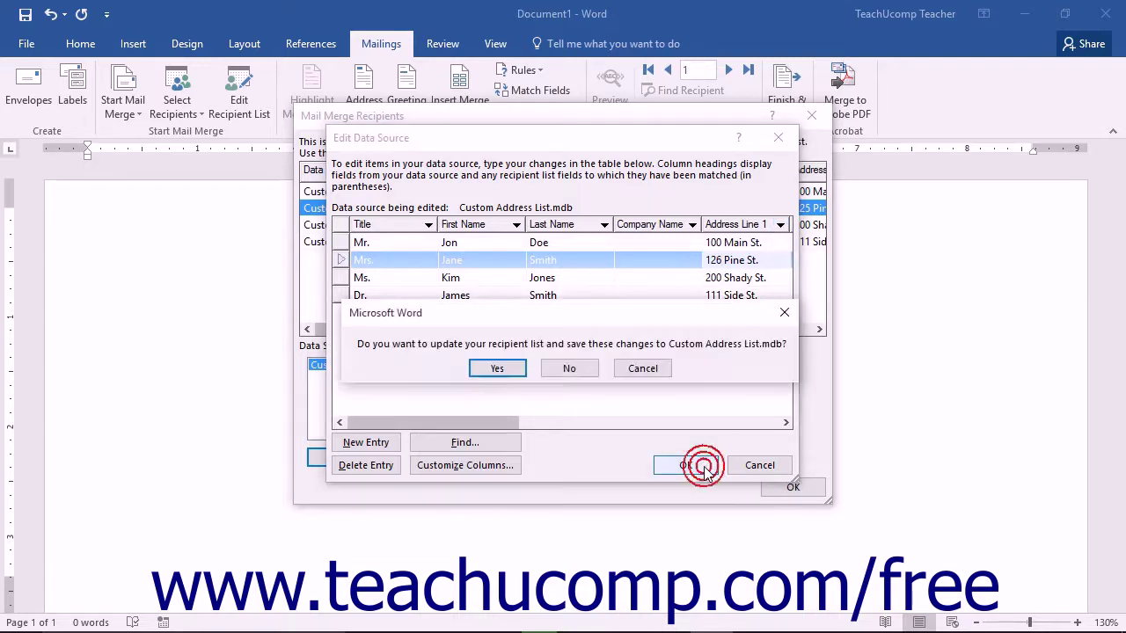
pyautogui.click(498, 369)
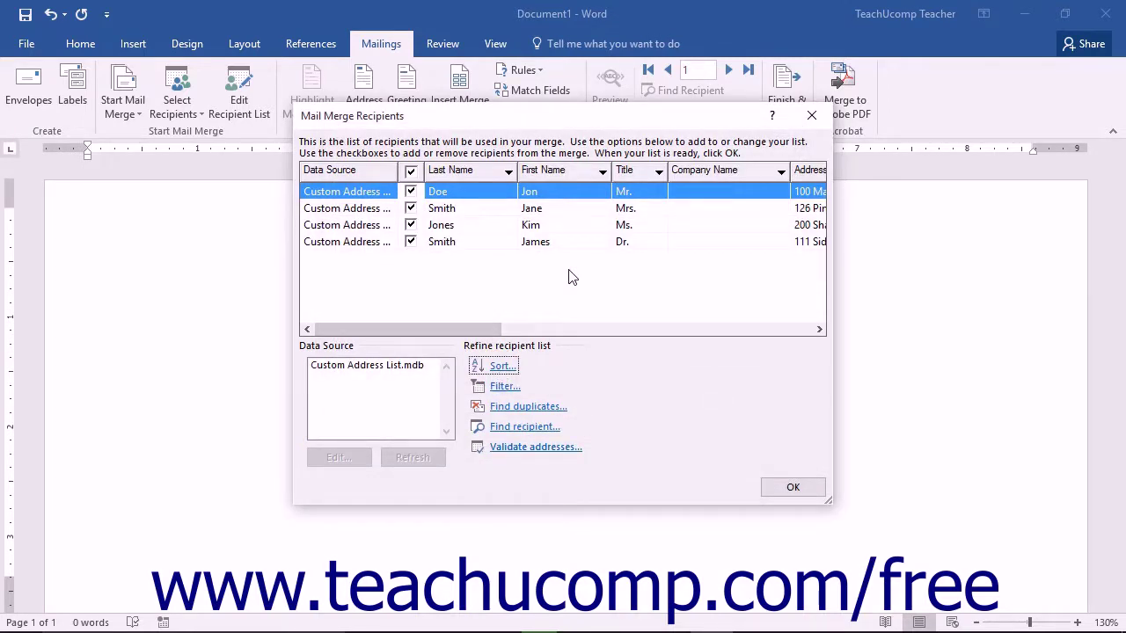